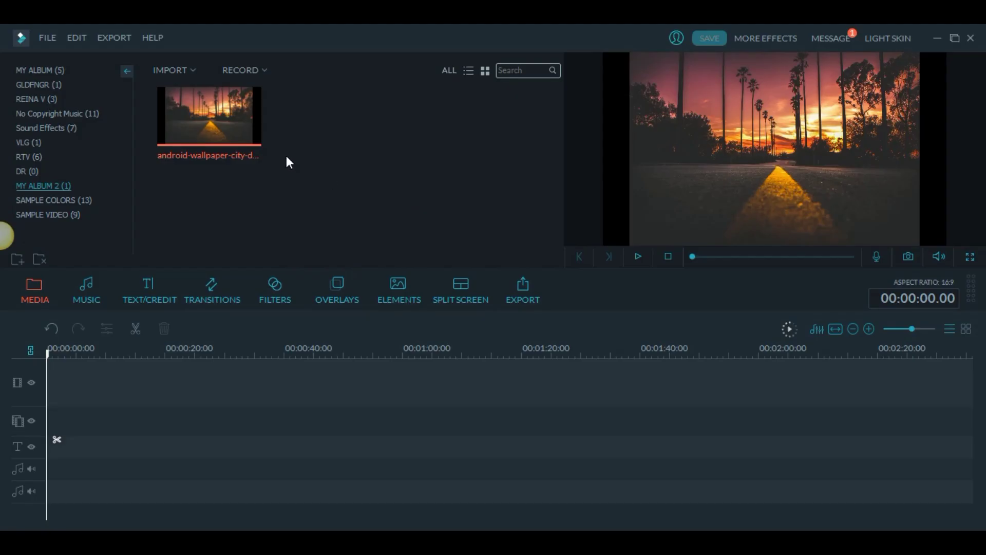
Add the android-wallpaper sunset road photo to the start of the timeline's video track
left_click(212, 119)
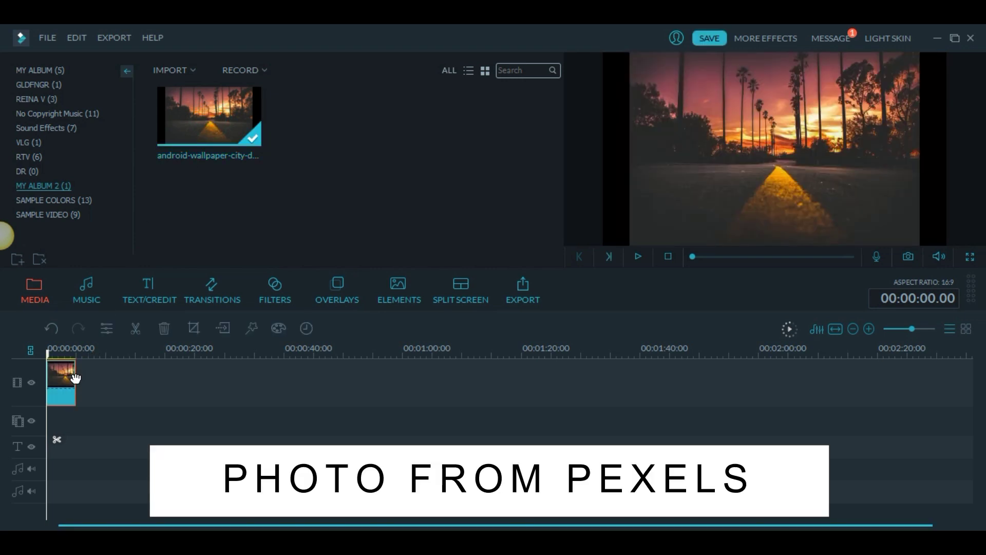
Crop the photo to 16:9 over its lower part and stretch the clip to 00:01:56:17
left_click(199, 327)
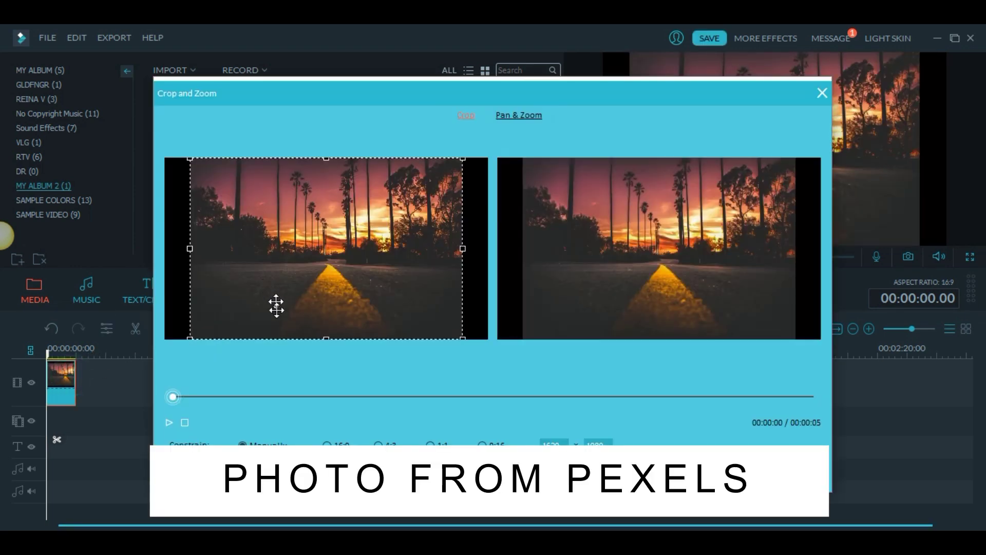
left_click(328, 446)
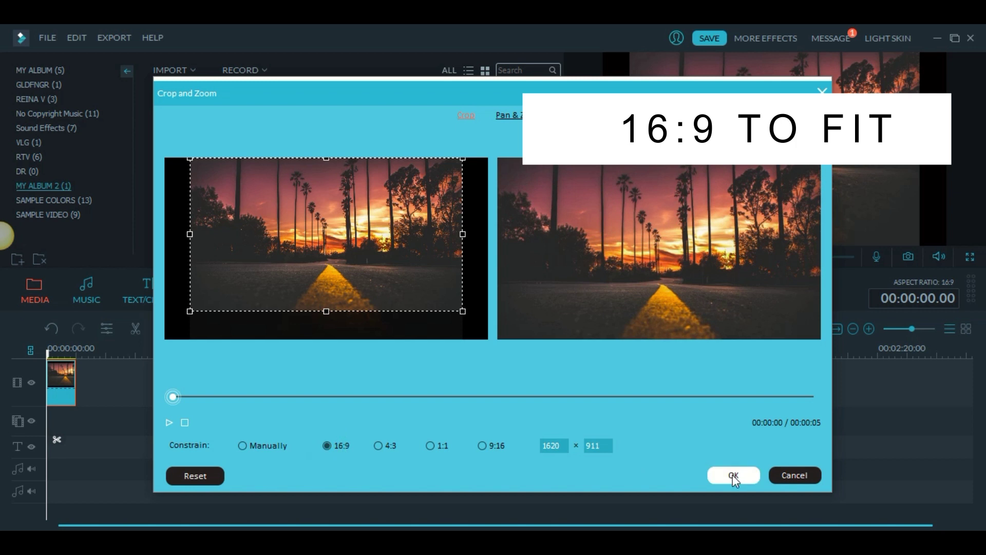
mouse_move(442, 217)
left_mouse_down()
mouse_move(438, 233)
mouse_move(441, 212)
left_mouse_up()
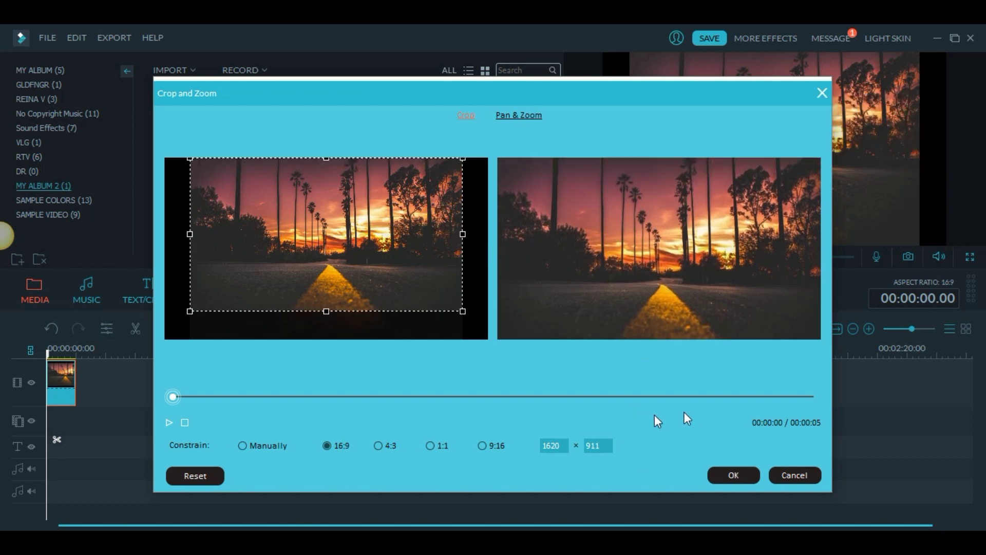
mouse_move(332, 245)
left_mouse_down()
mouse_move(324, 311)
mouse_move(330, 272)
left_mouse_up()
left_click(754, 481)
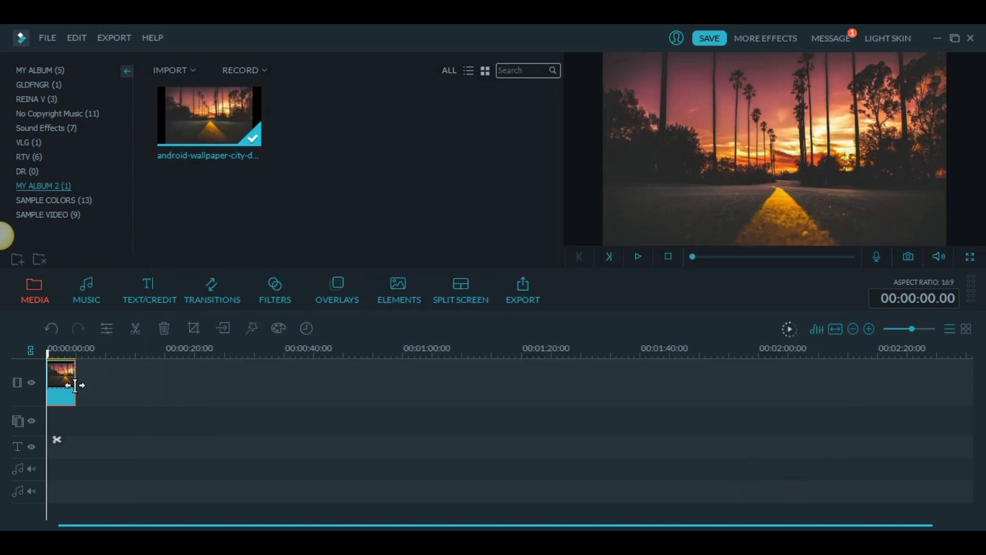
left_click_drag(76, 384, 738, 398)
left_click(54, 351)
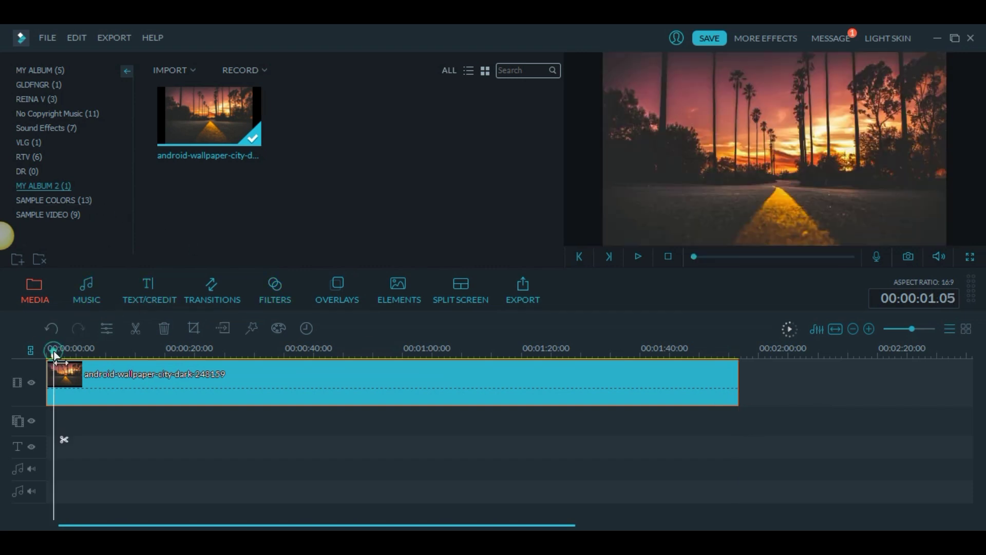
Put Xad - Story from No Copyright Music on the audio track and extend the photo to 00:03:17
left_click(57, 114)
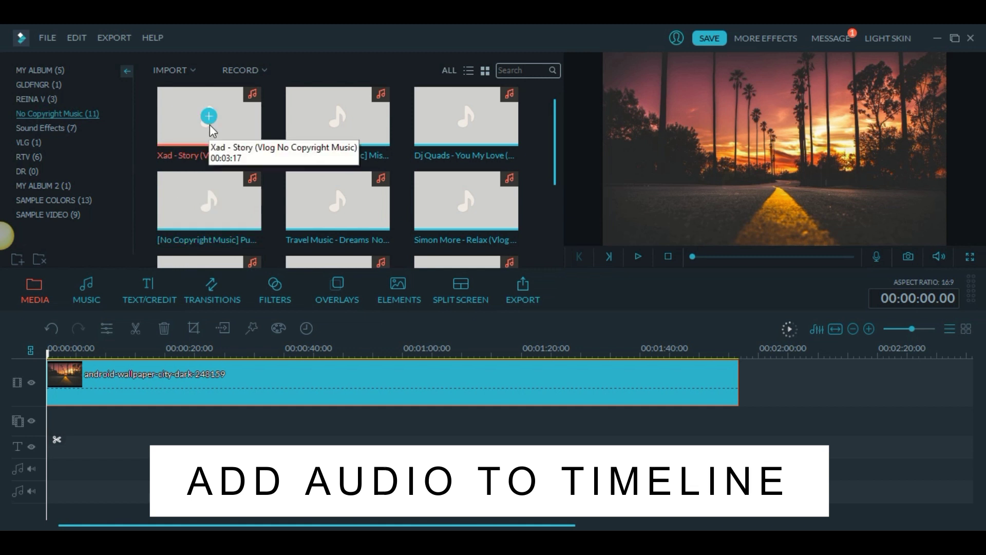
left_click_drag(210, 125, 103, 383)
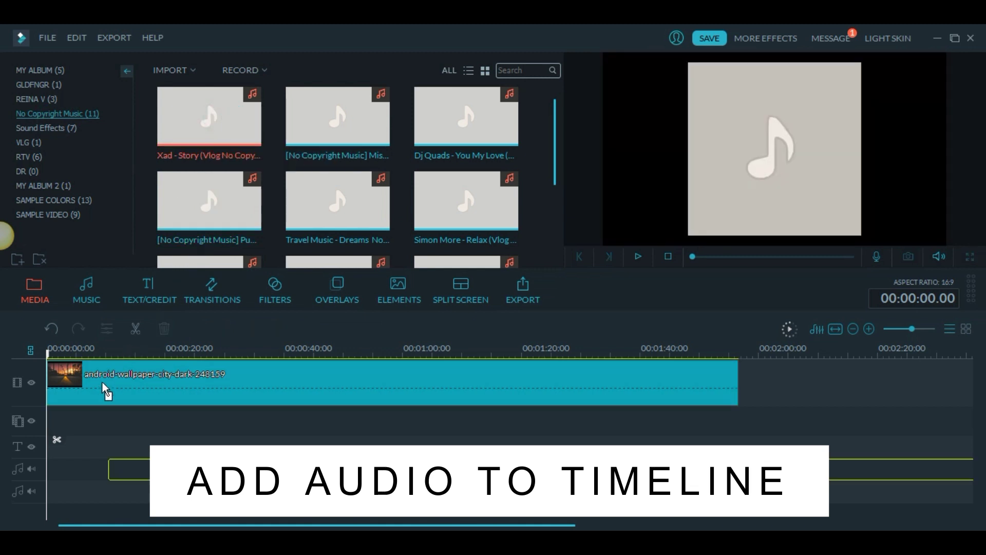
left_click_drag(47, 421, 47, 421)
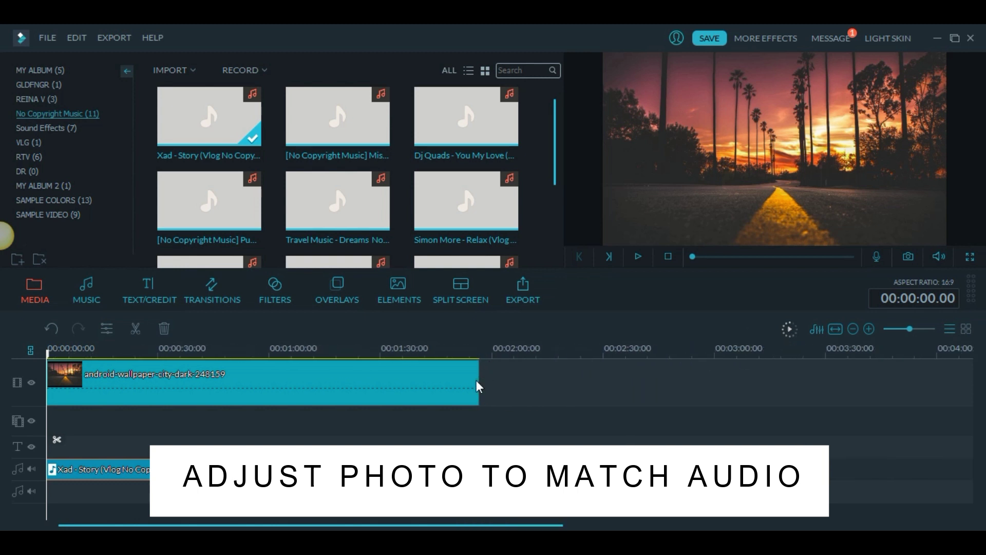
left_click(467, 392)
left_click_drag(478, 384, 774, 389)
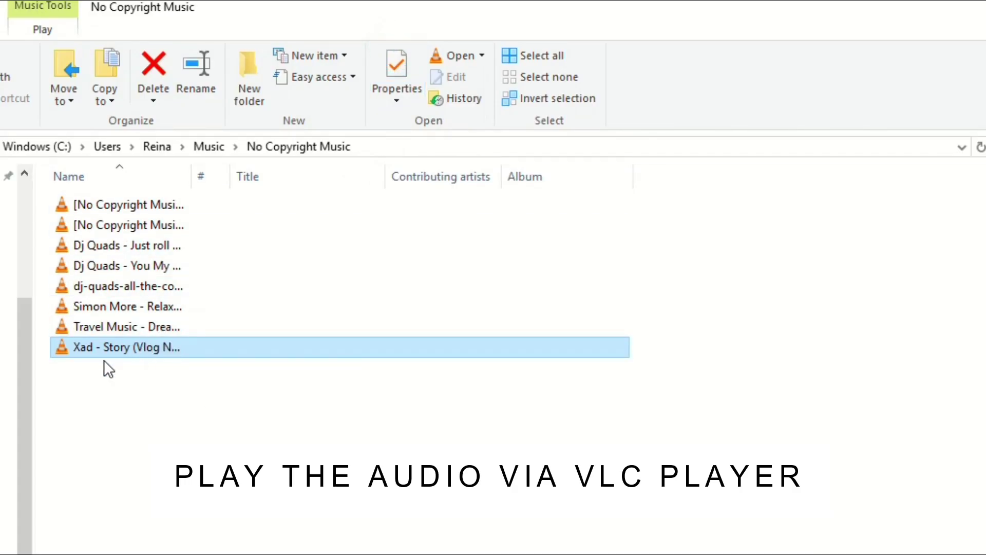
Play the Xad - Story (Vlog No Copyright Music).mp3 file in VLC media player
right_click(158, 350)
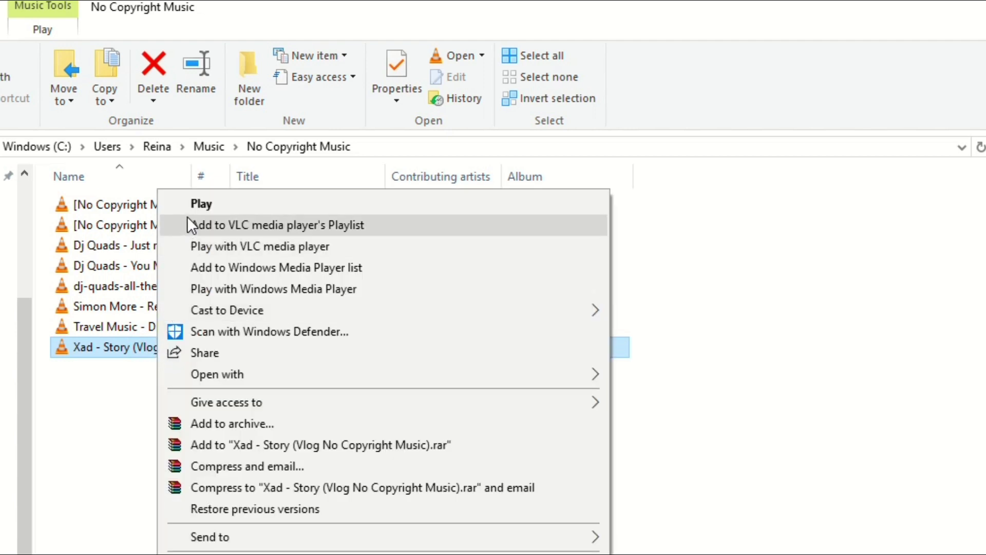
left_click(237, 249)
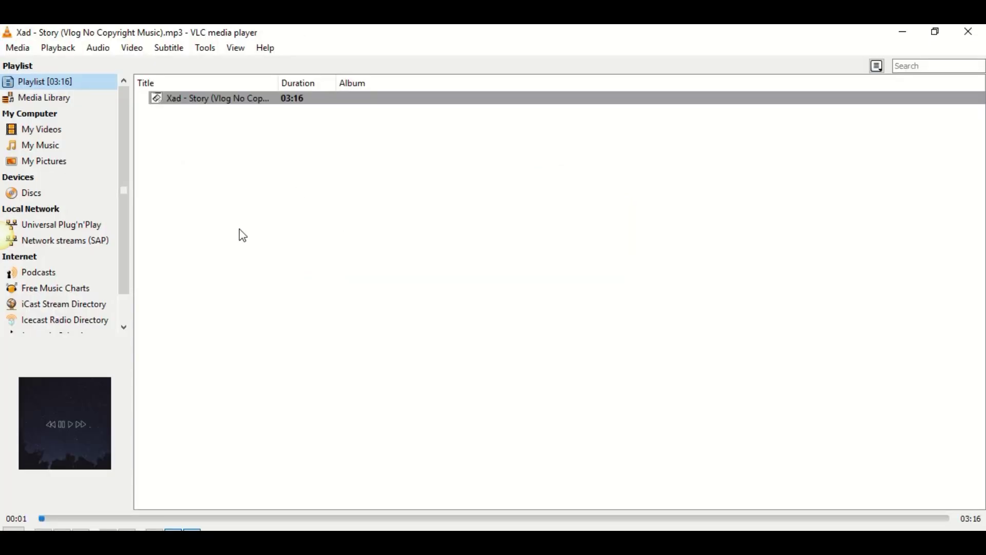
Switch VLC's audio visualization to Spectrum in full screen, then launch Wondershare Screen Recorder
left_click(101, 51)
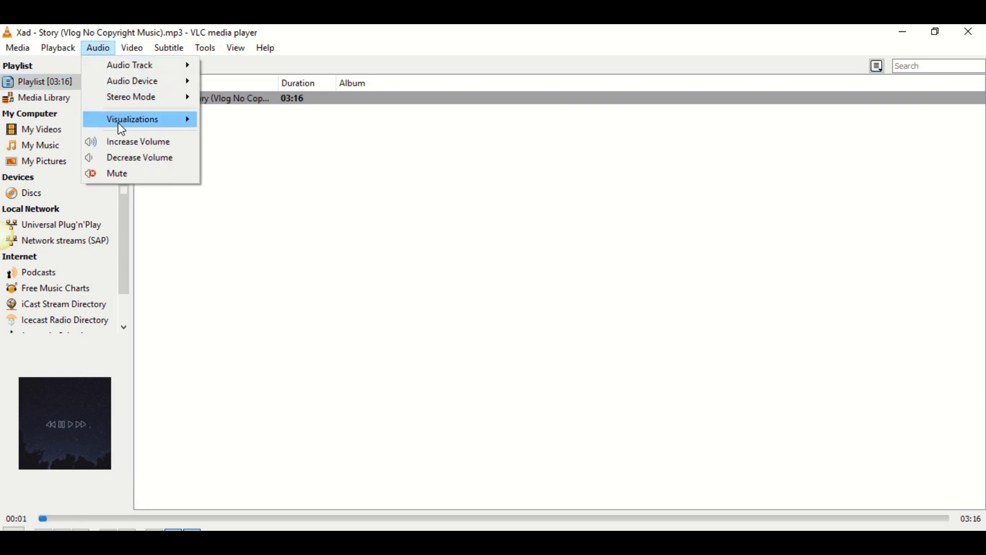
mouse_move(144, 127)
left_click(234, 138)
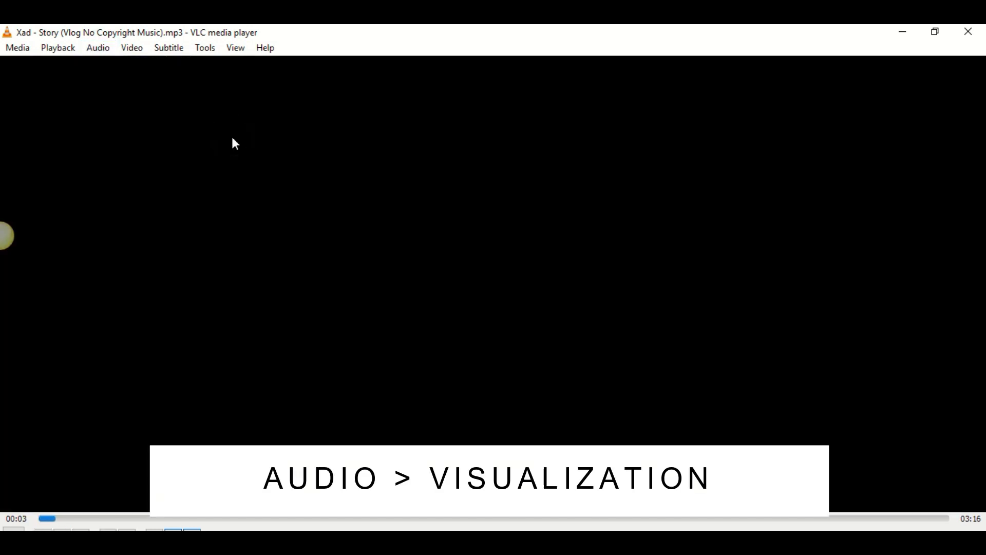
left_click(97, 48)
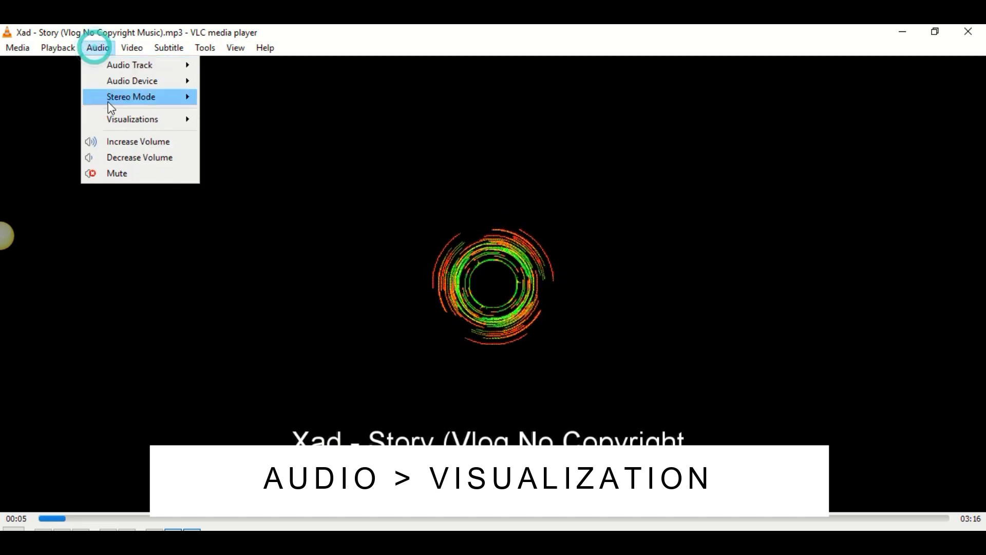
mouse_move(169, 123)
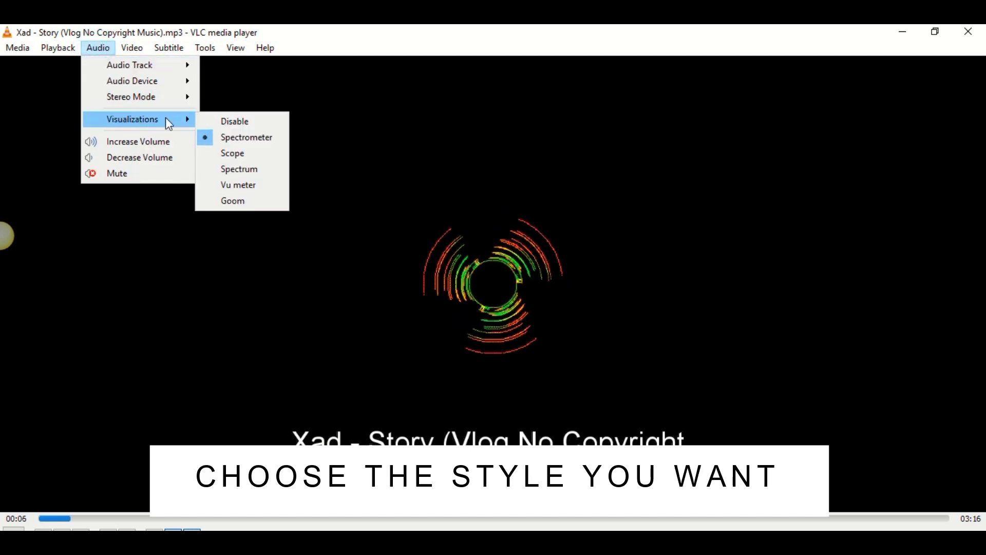
left_click(229, 170)
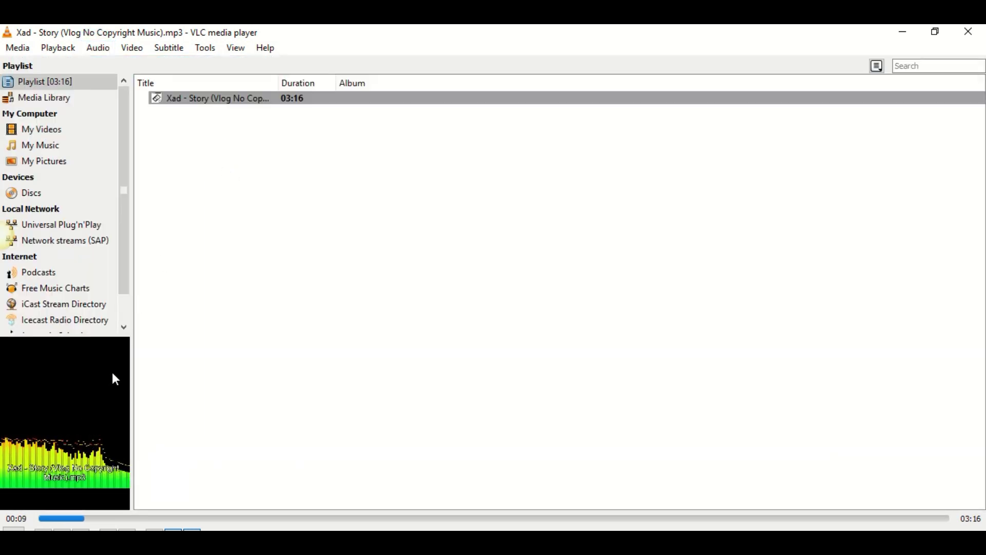
double_click(88, 392)
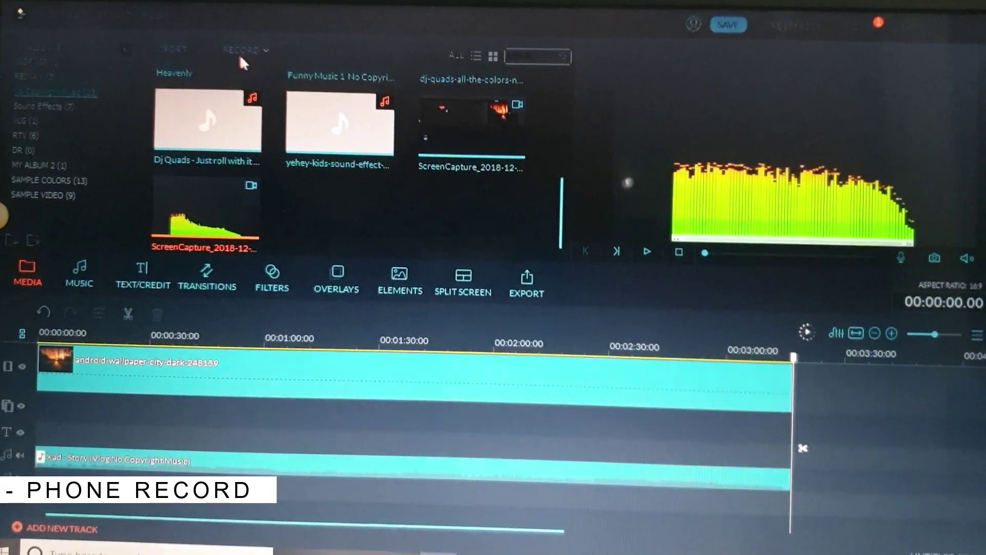
left_click(172, 48)
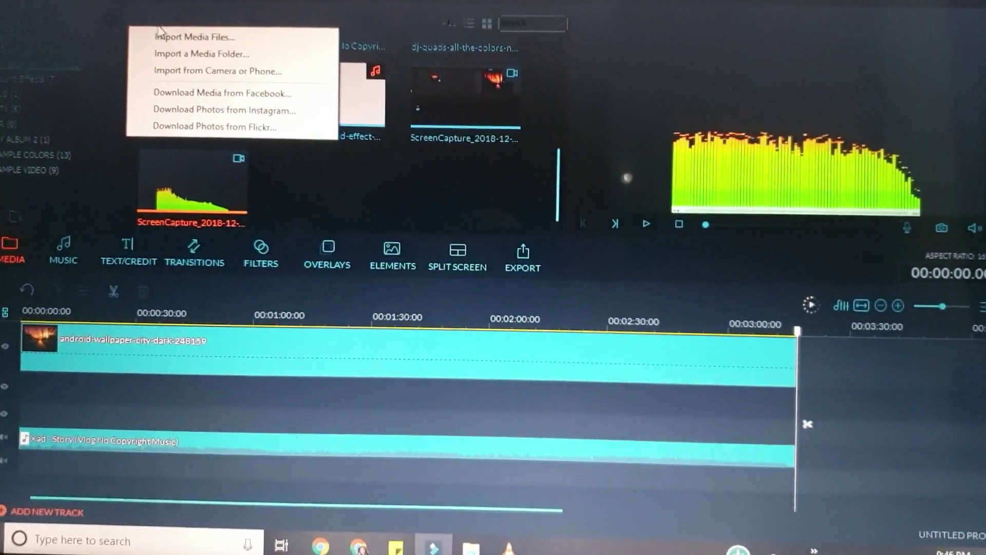
left_click(208, 22)
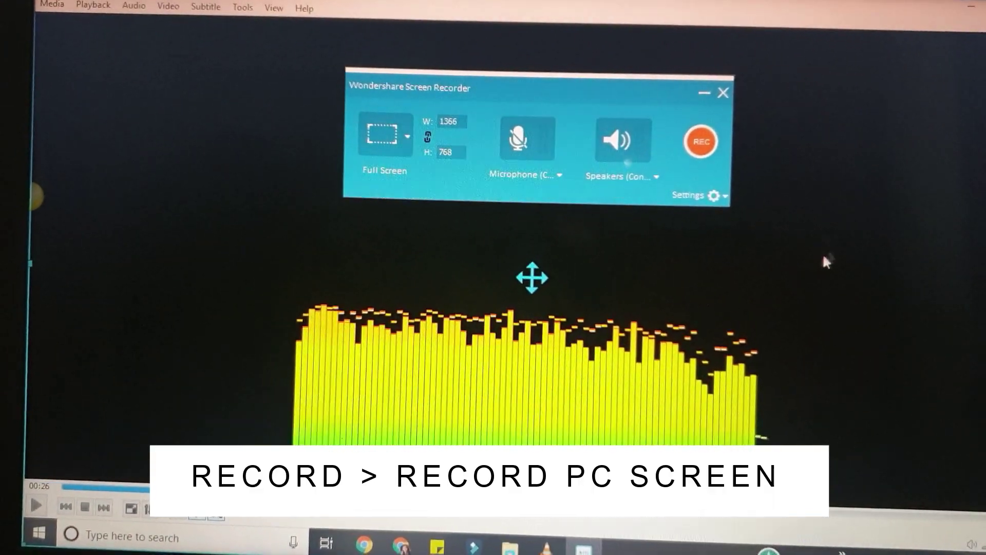
Resize the custom capture frame to fit tightly around the spectrum visualizer
left_click_drag(983, 282, 733, 291)
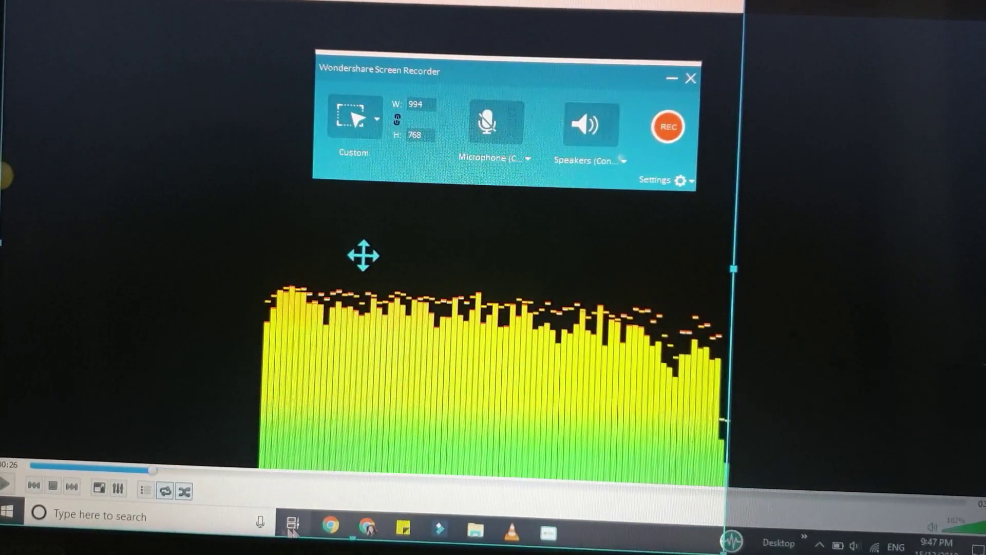
mouse_move(293, 531)
left_mouse_down()
mouse_move(361, 489)
mouse_move(285, 458)
left_mouse_up()
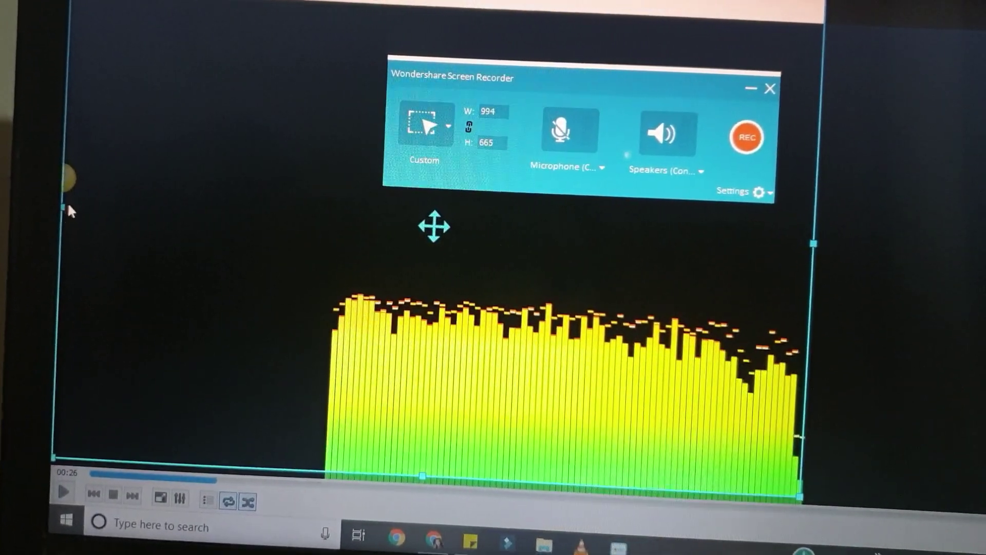
left_click_drag(63, 207, 343, 208)
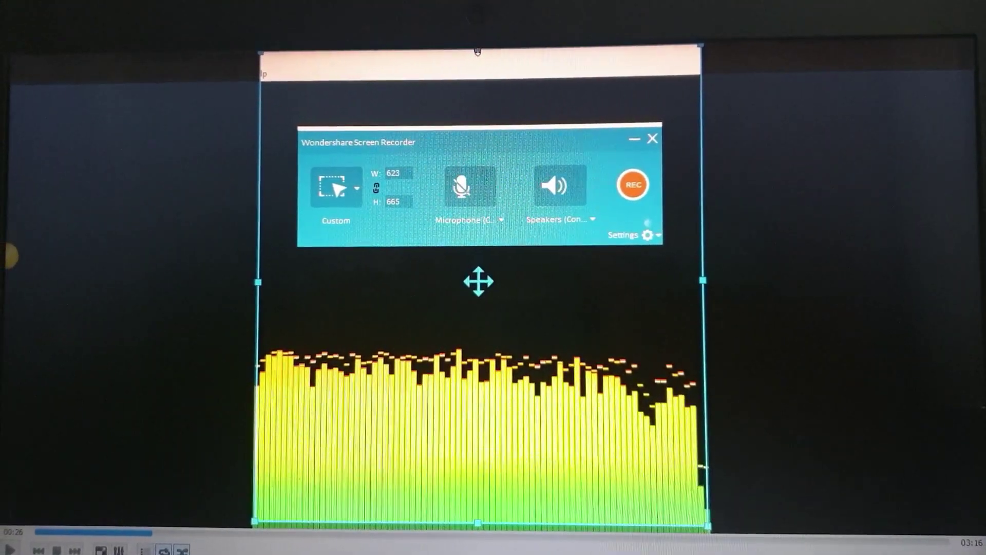
left_click_drag(477, 52, 485, 252)
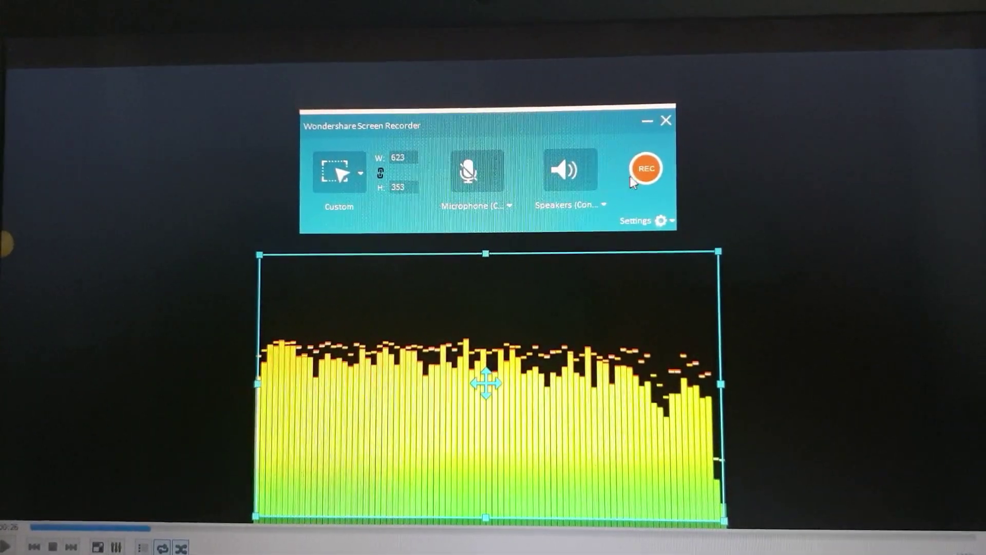
Start recording and replay the Xad - Story track in VLC from the beginning
left_click(633, 175)
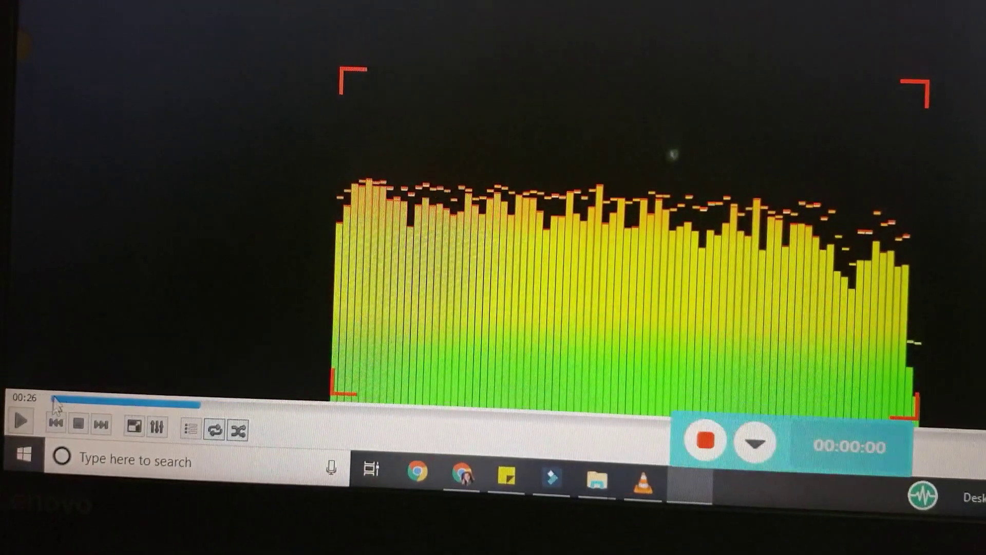
left_click(54, 402)
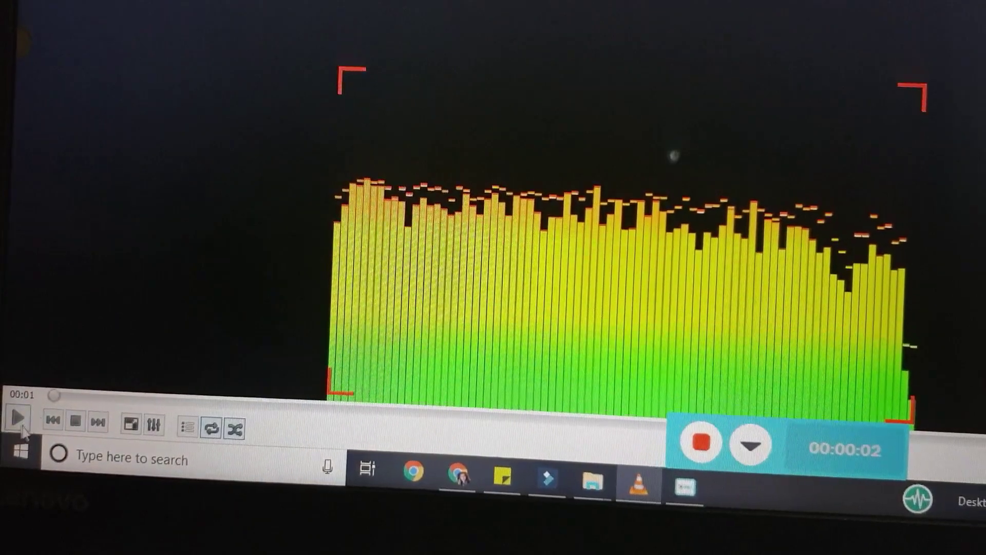
left_click(19, 419)
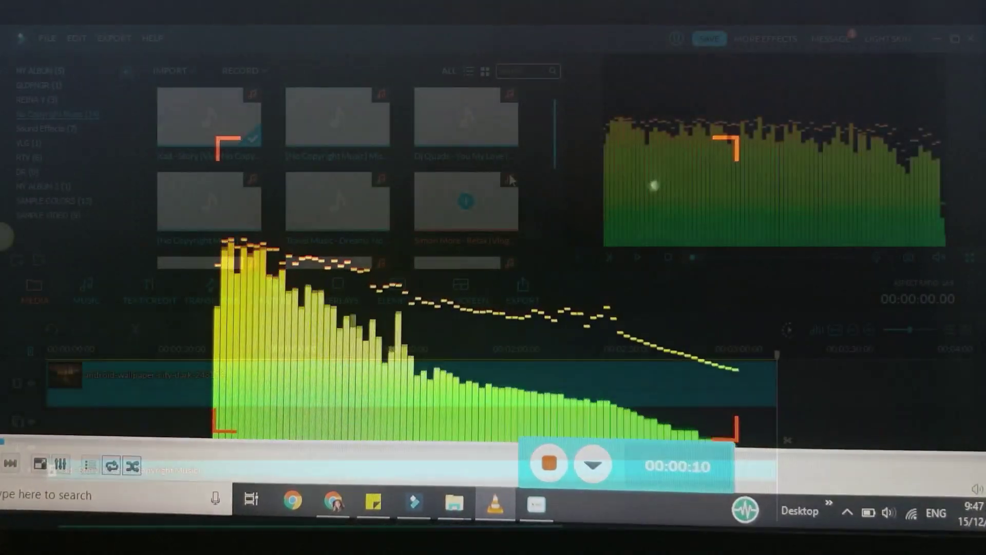
Place the ScreenCapture_2018-12-15 21.46.18 clip on the second video track at 0:00
left_click_drag(556, 151, 554, 190)
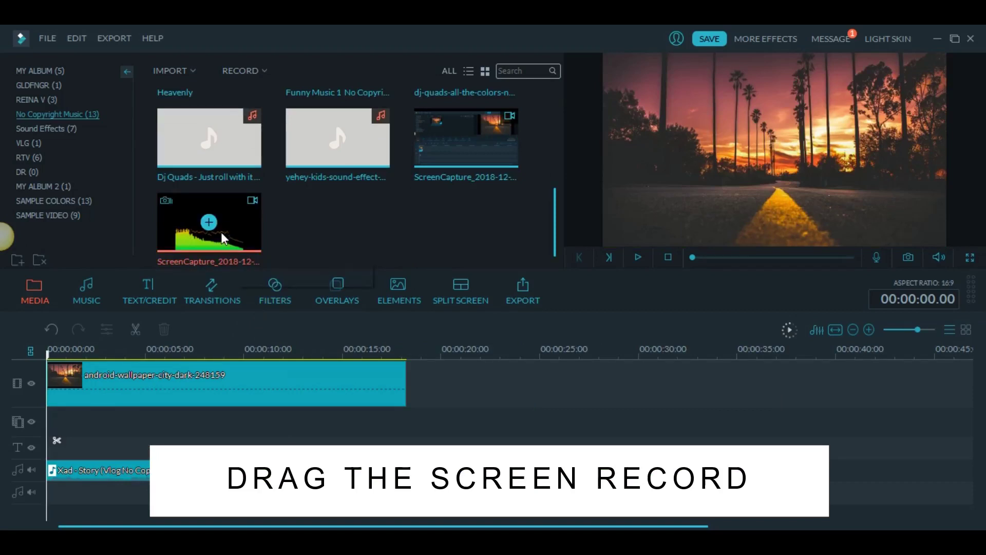
mouse_move(221, 232)
left_mouse_down()
mouse_move(88, 411)
mouse_move(50, 423)
left_mouse_up()
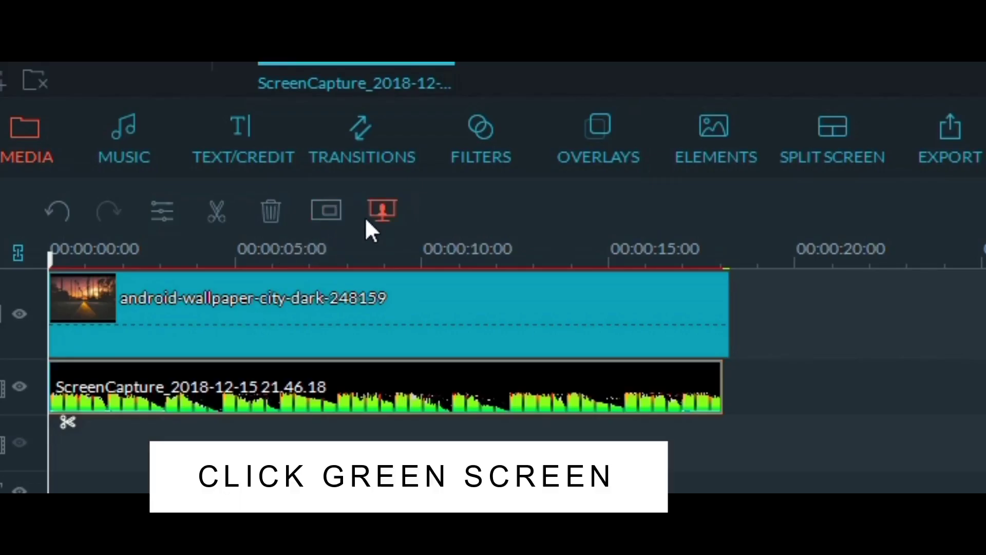
Enable Green Screen transparency on the ScreenCapture clip with Intensity Level 41
left_click(380, 215)
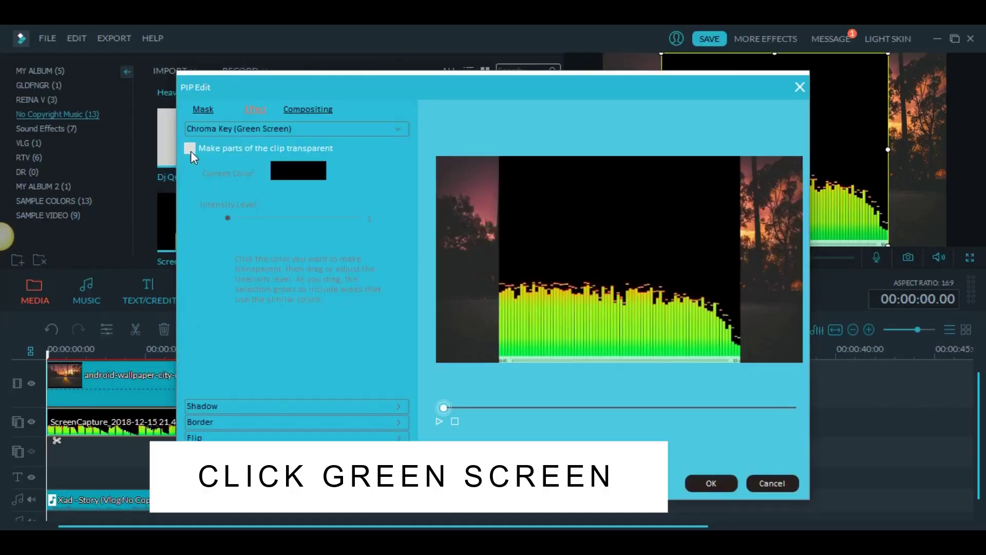
left_click(190, 149)
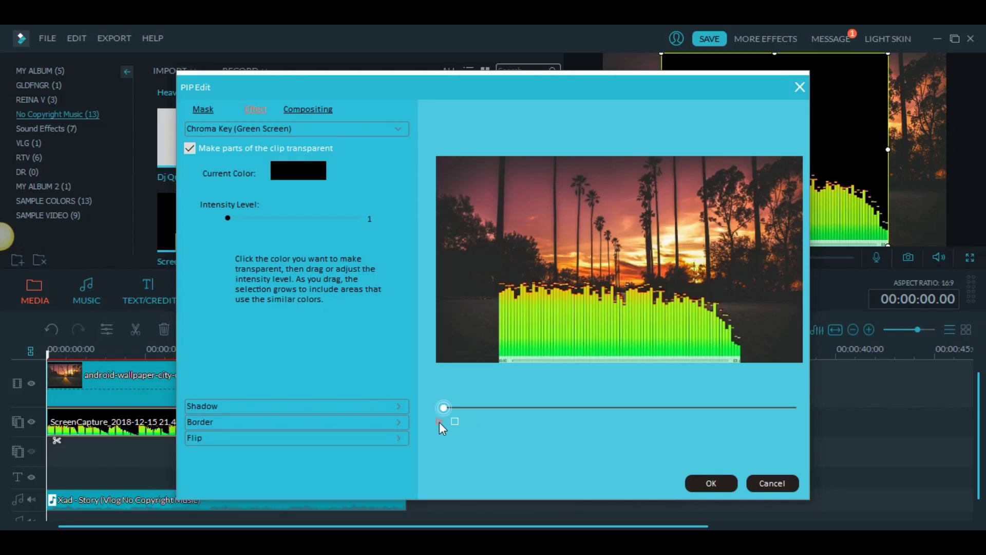
left_click(439, 421)
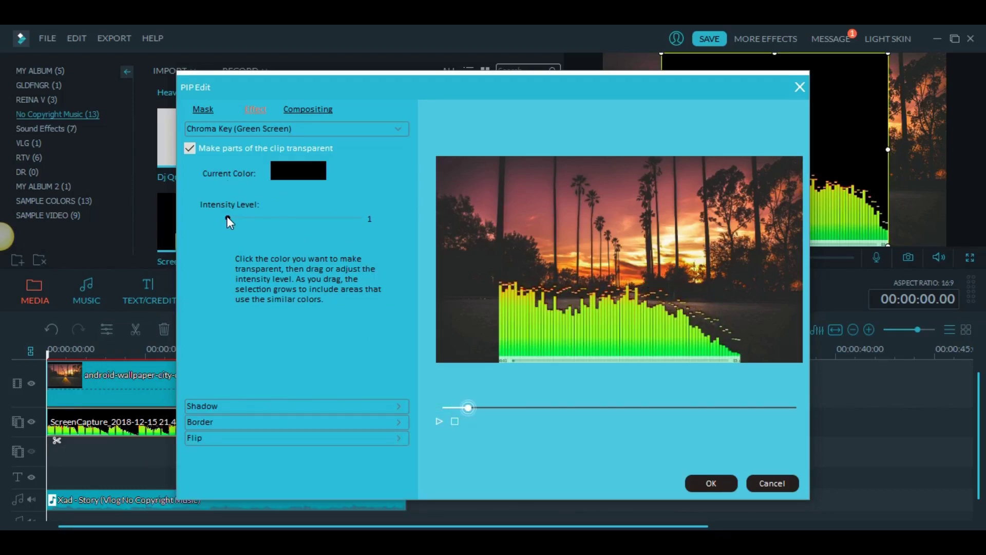
left_click_drag(227, 217, 283, 218)
left_click(698, 482)
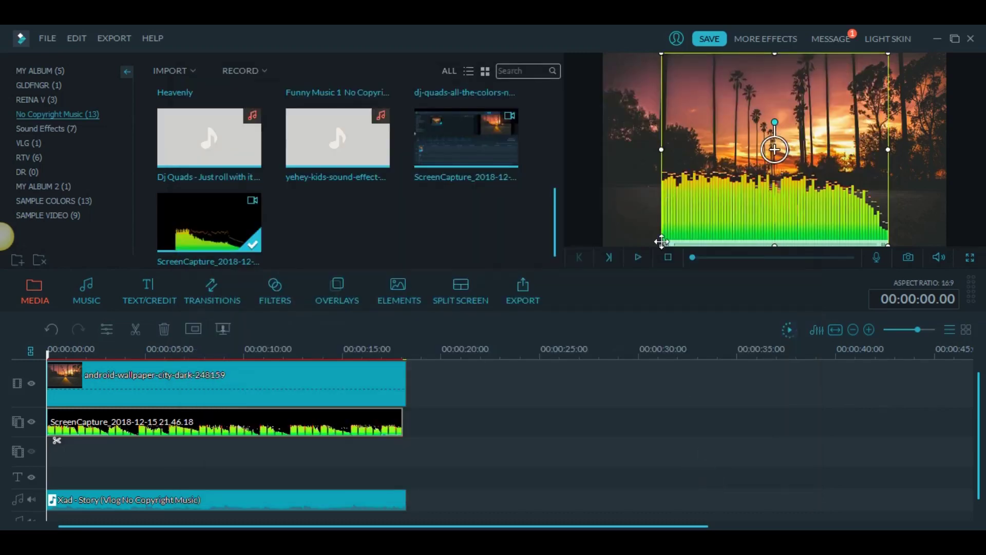
Resize the spectrum overlay to span the full frame width and play back the combined preview
left_click_drag(662, 245, 592, 260)
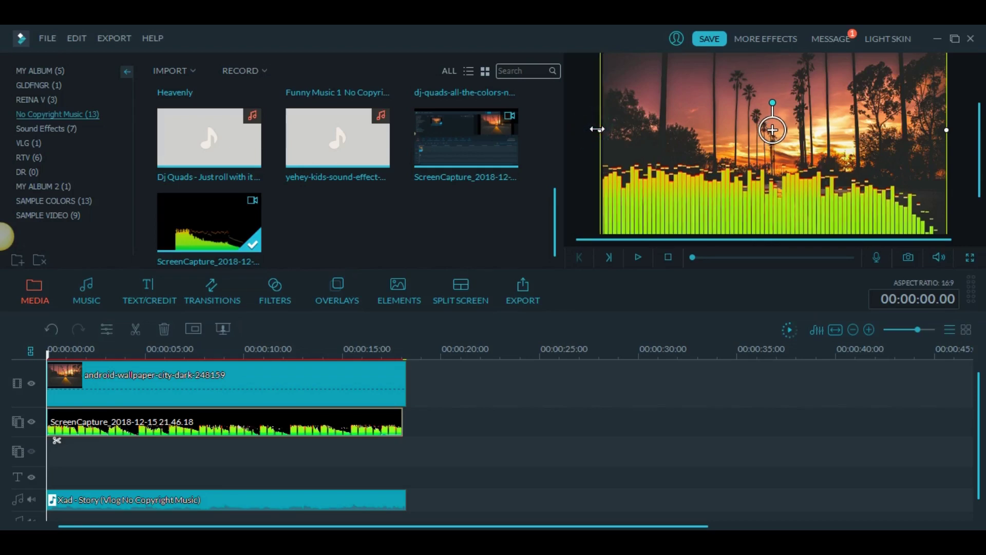
left_click(600, 129)
left_click(88, 384)
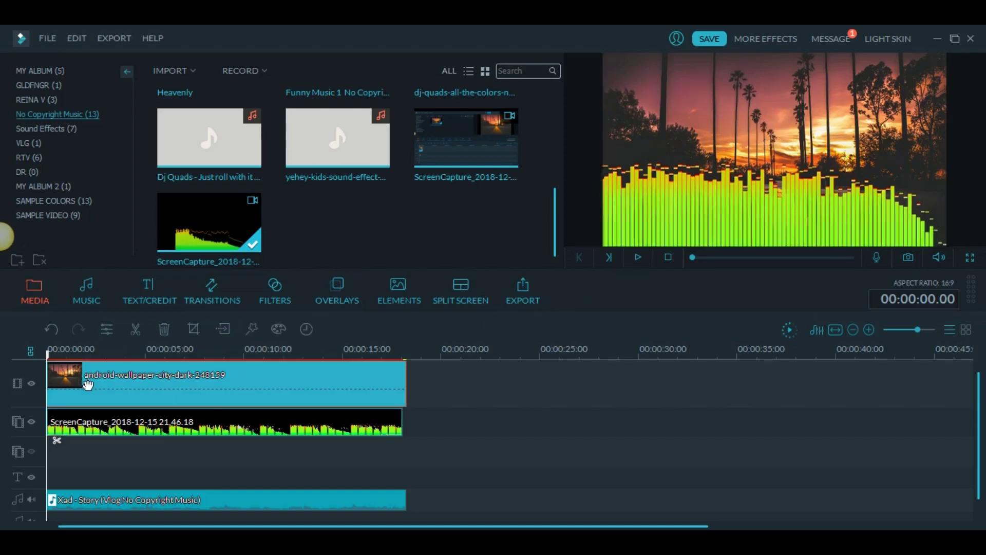
left_click(637, 258)
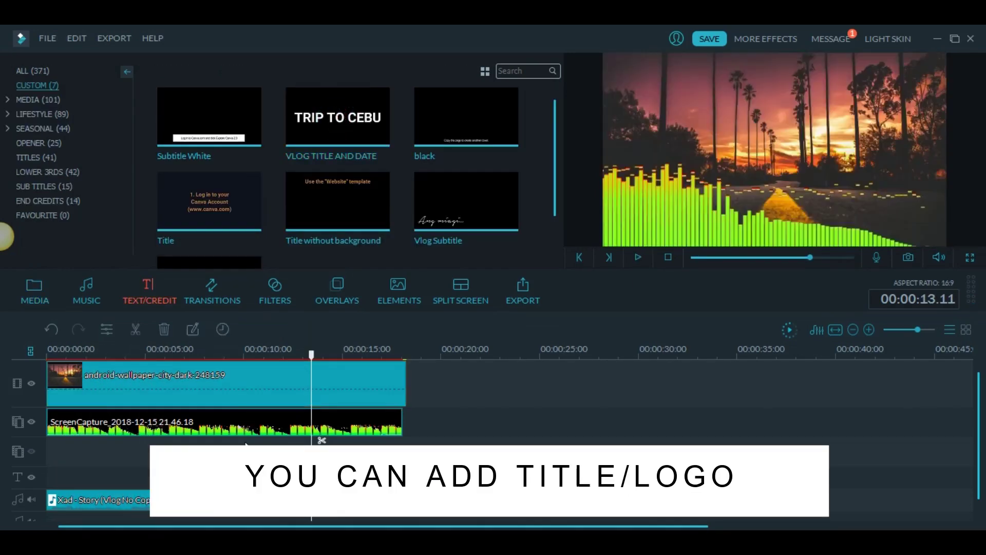
Add the VLOG TITLE AND DATE title at the timeline start and select its text for editing
left_click_drag(78, 467, 403, 471)
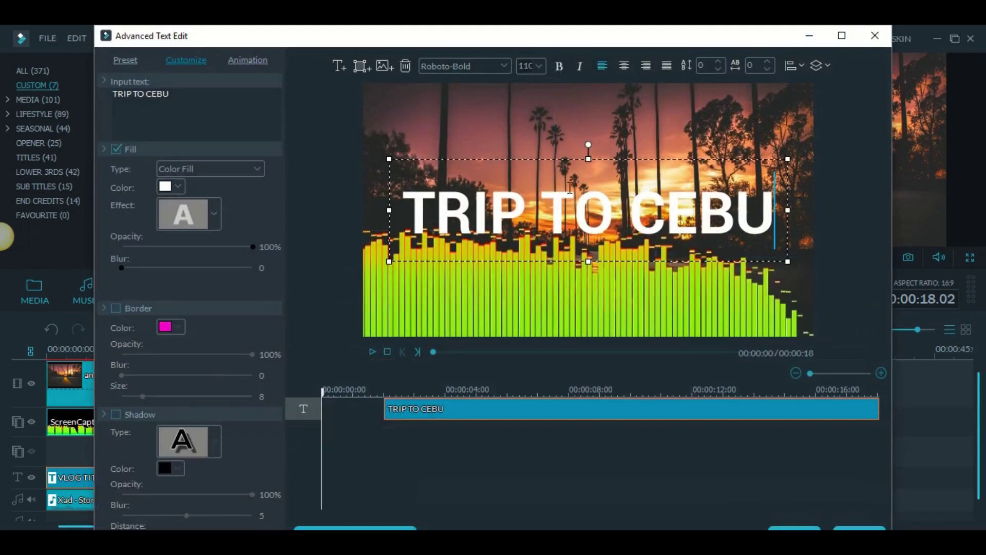
double_click(588, 200)
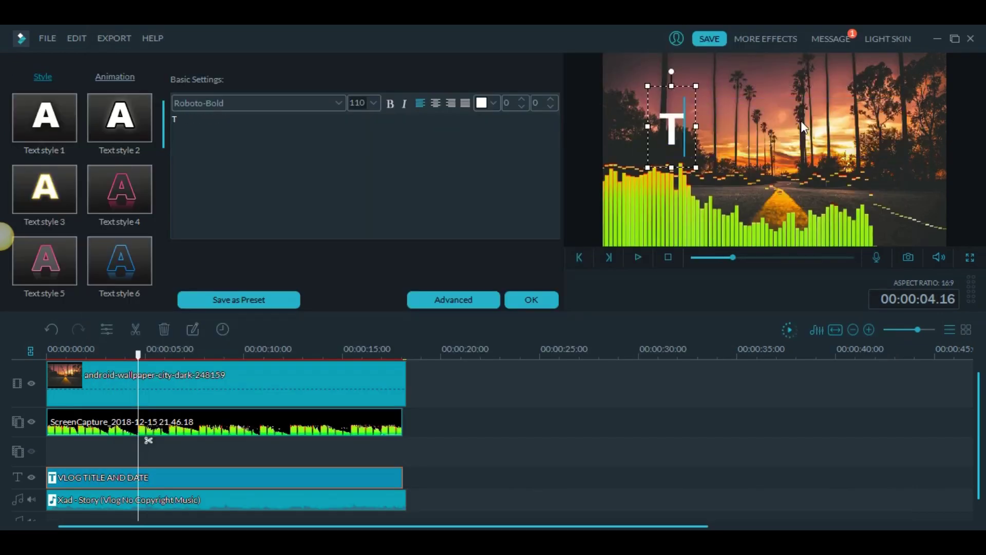
Change the title text to 'TITTLE' in Text style 2, move it right, confirm, and preview playback
type("ITTLE")
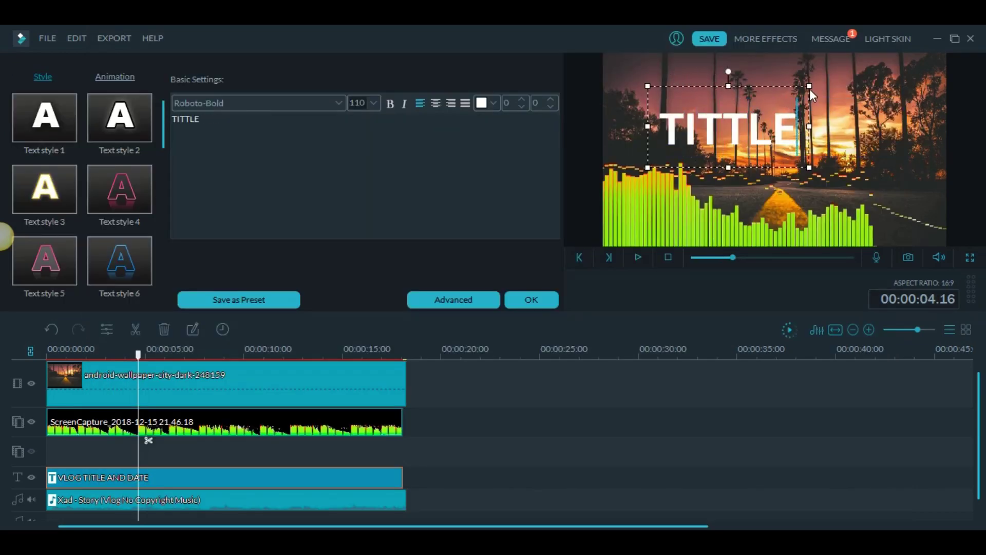
left_click(118, 127)
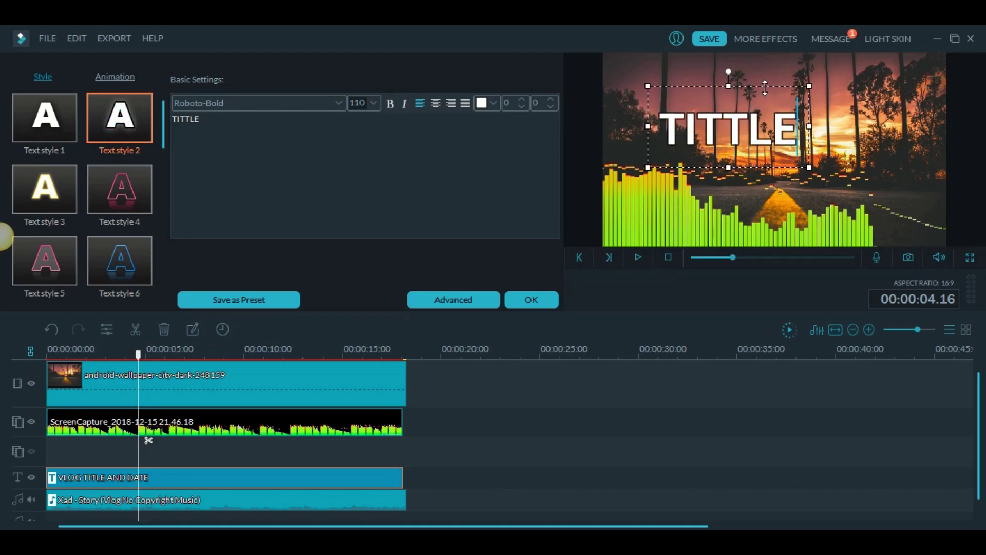
left_click_drag(769, 81, 810, 83)
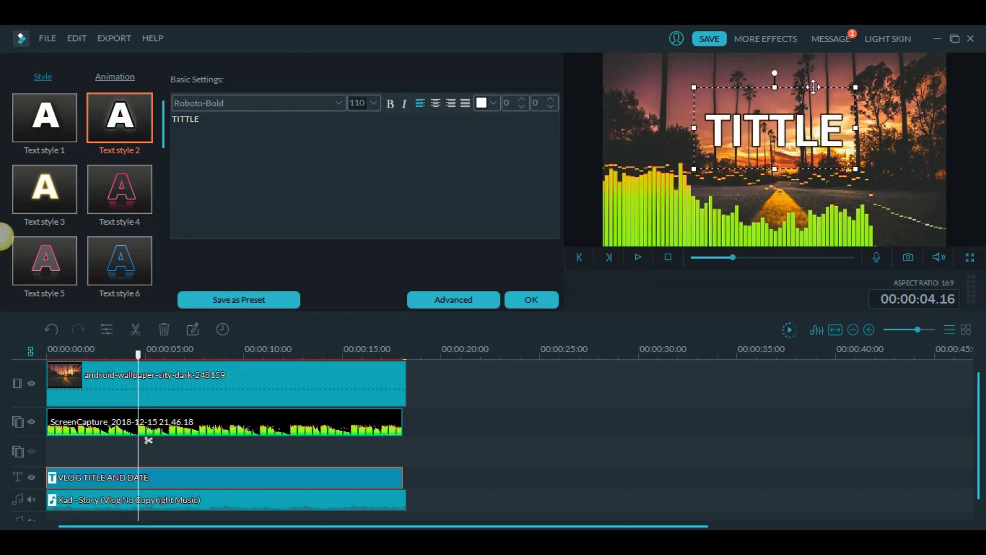
left_click(530, 301)
left_click(639, 257)
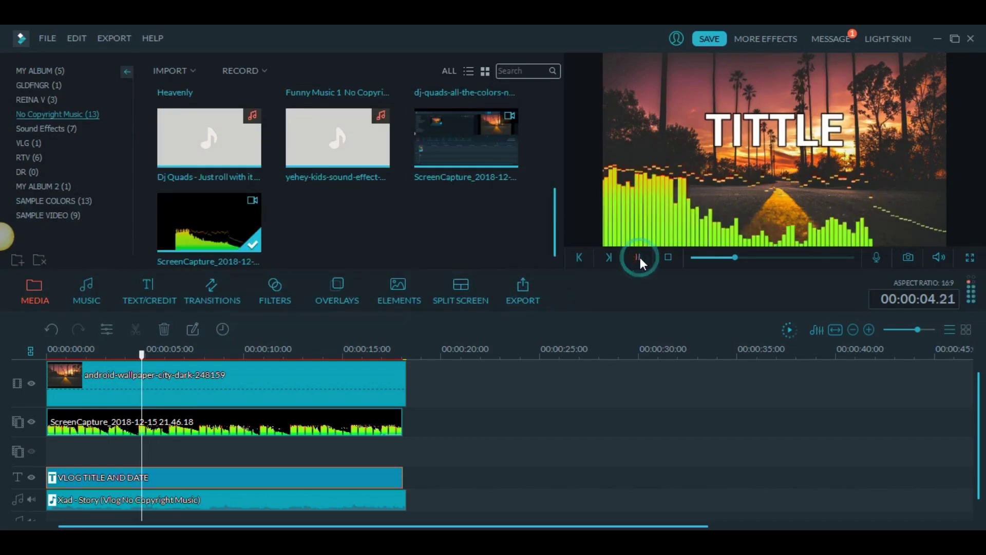